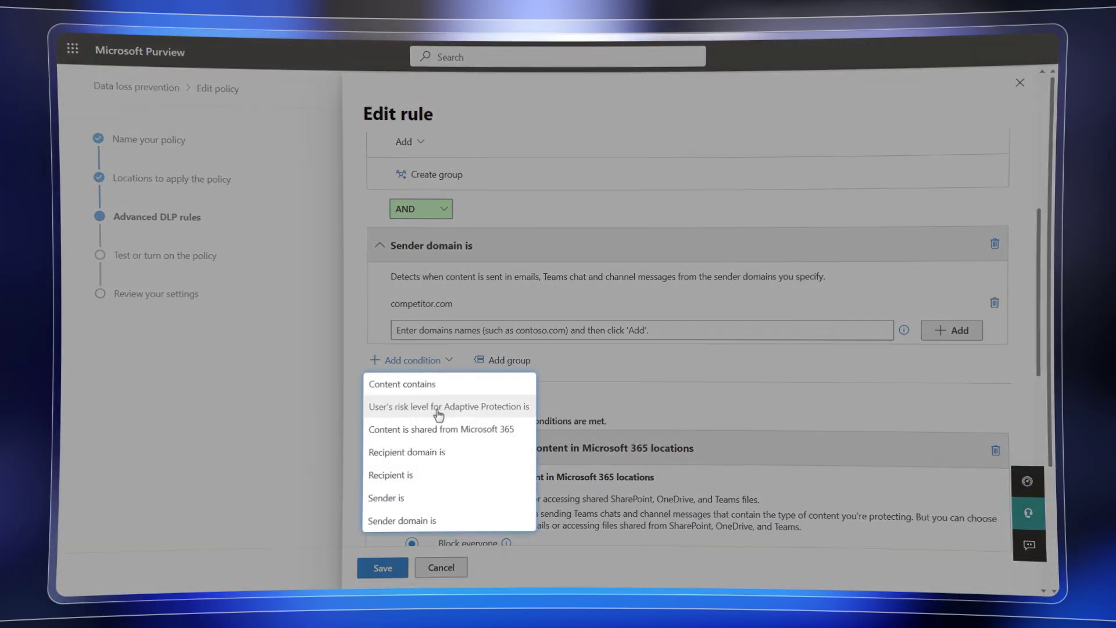
# Step: Add the user's risk level for Adaptive Protection condition with Elevated and Moderate selected
pyautogui.click(531, 407)
pyautogui.click(959, 476)
pyautogui.click(526, 501)
pyautogui.click(524, 518)
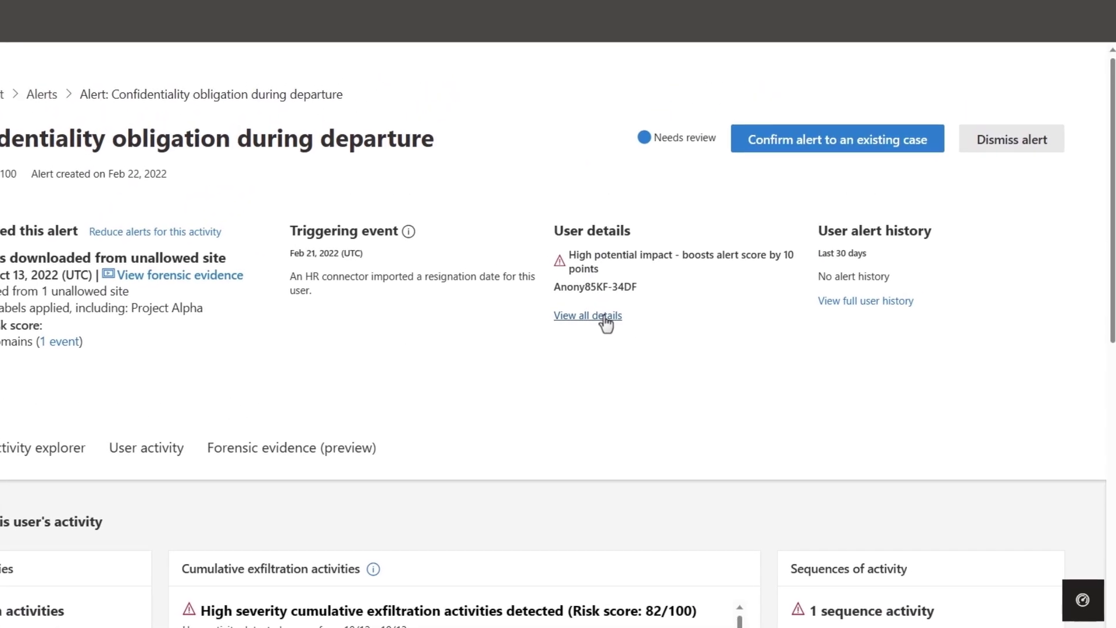
# Step: Open the full User details panel for the alert's user
pyautogui.click(606, 323)
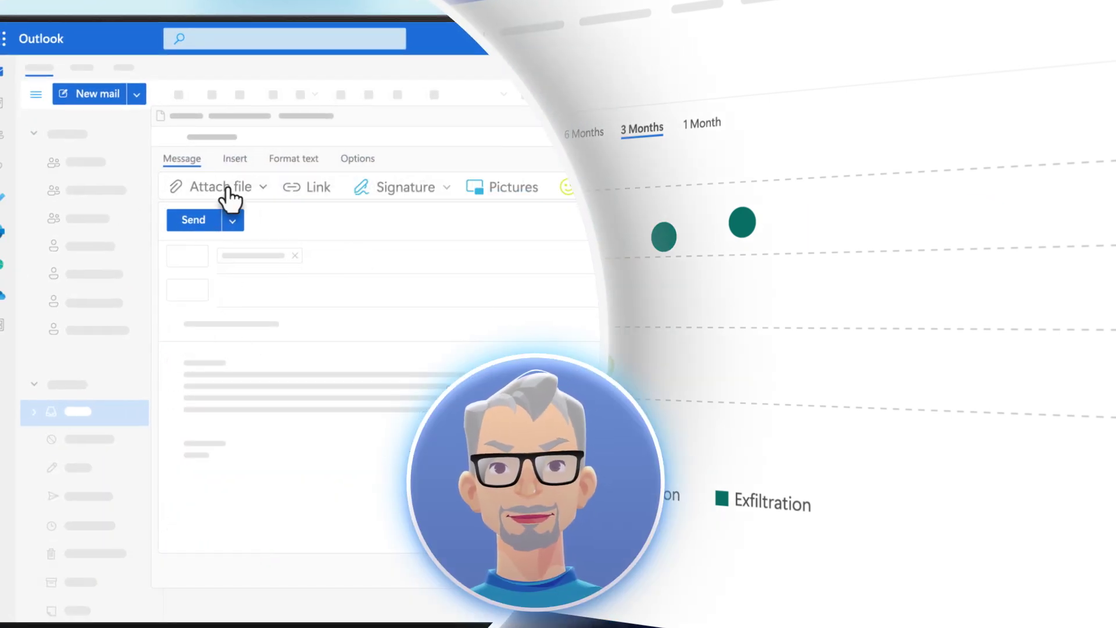
# Step: Attach Pricing Guidelines for X1050.docx from Suggested files to the resignation email
pyautogui.click(228, 189)
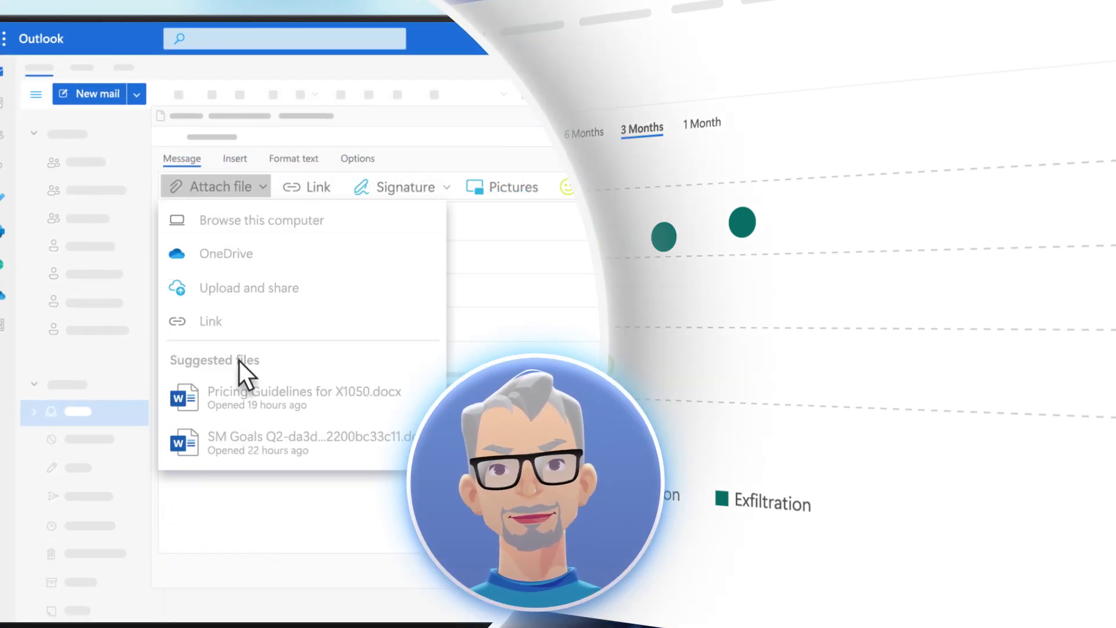
pyautogui.click(243, 399)
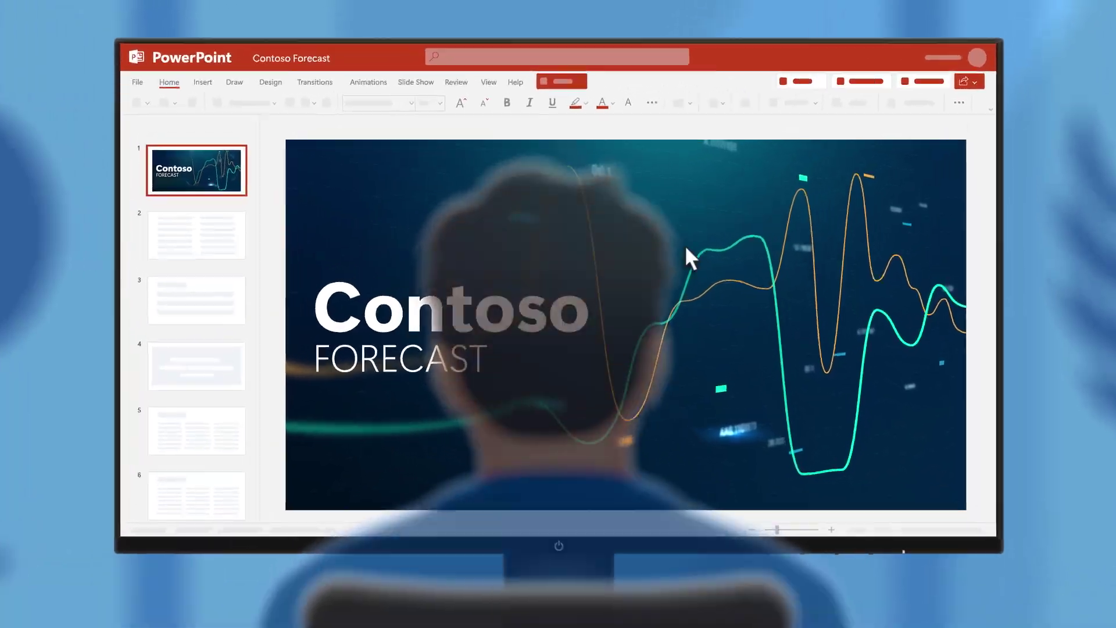
# Step: Send the Contoso Forecast presentation link, then copy the Word document's content
pyautogui.click(966, 81)
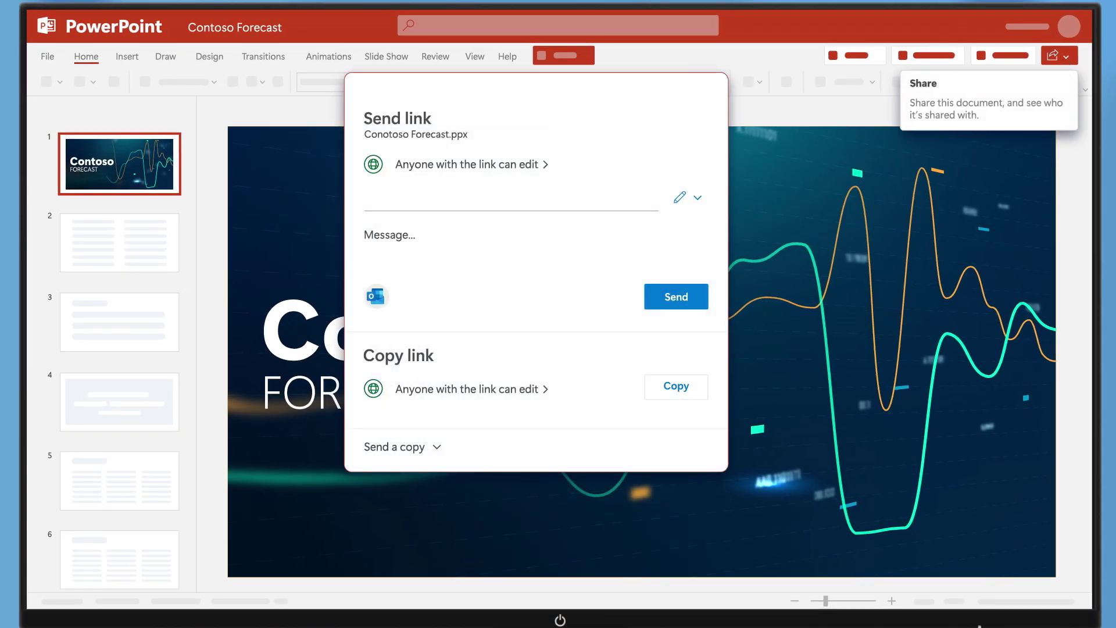
pyautogui.click(678, 297)
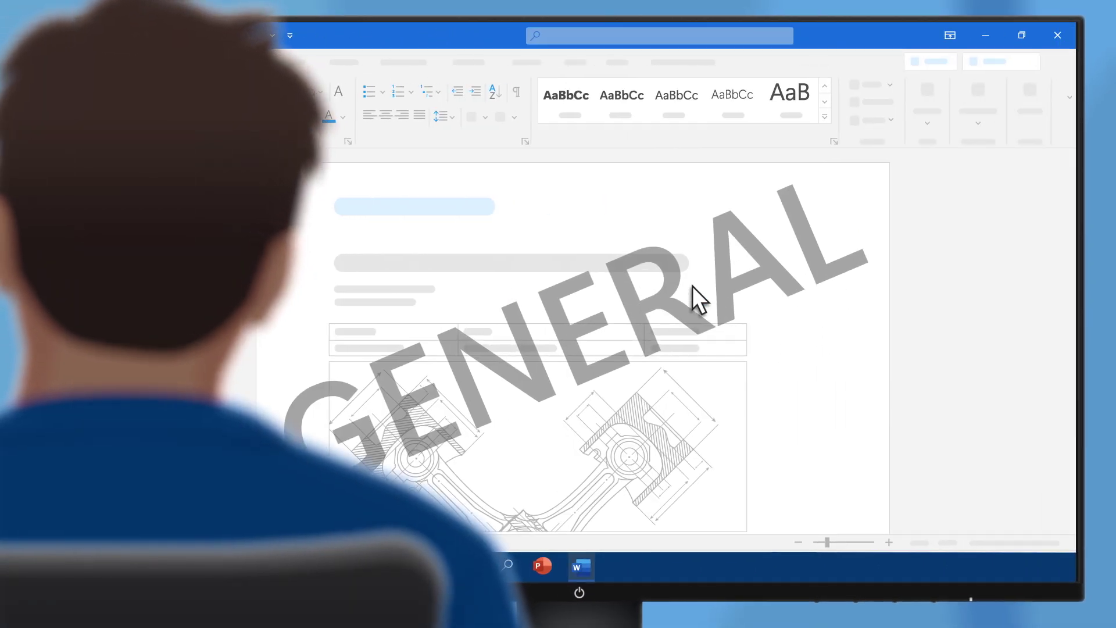
pyautogui.rightClick(579, 216)
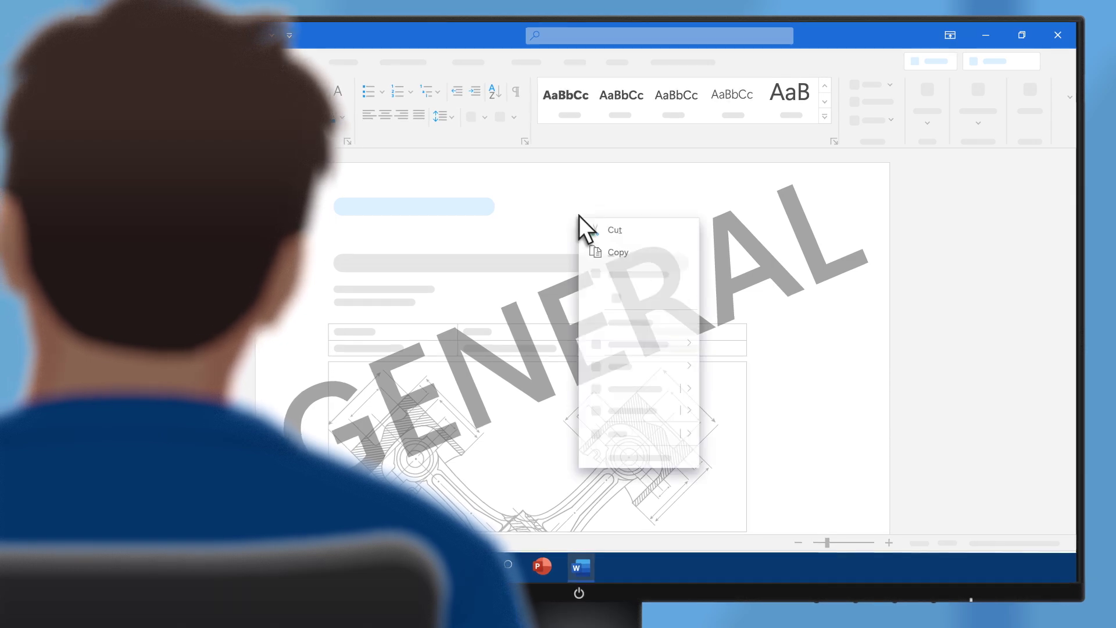
pyautogui.click(647, 251)
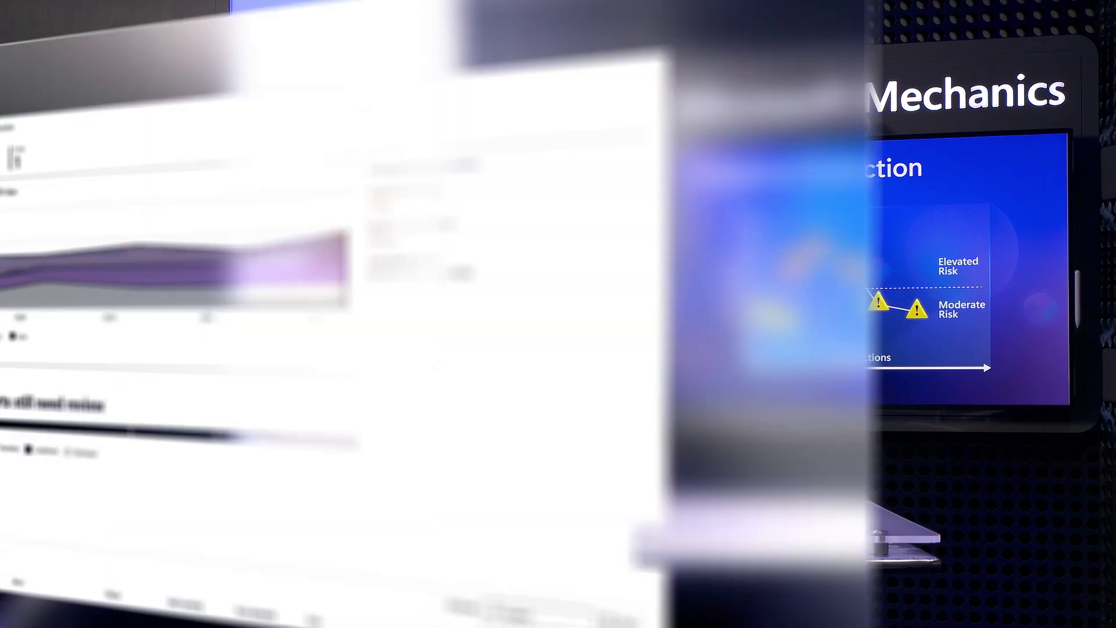
# Step: Open the Confidentiality obligation during departure alert and see why its user is high impact
pyautogui.scroll(-6, 1112, 411)
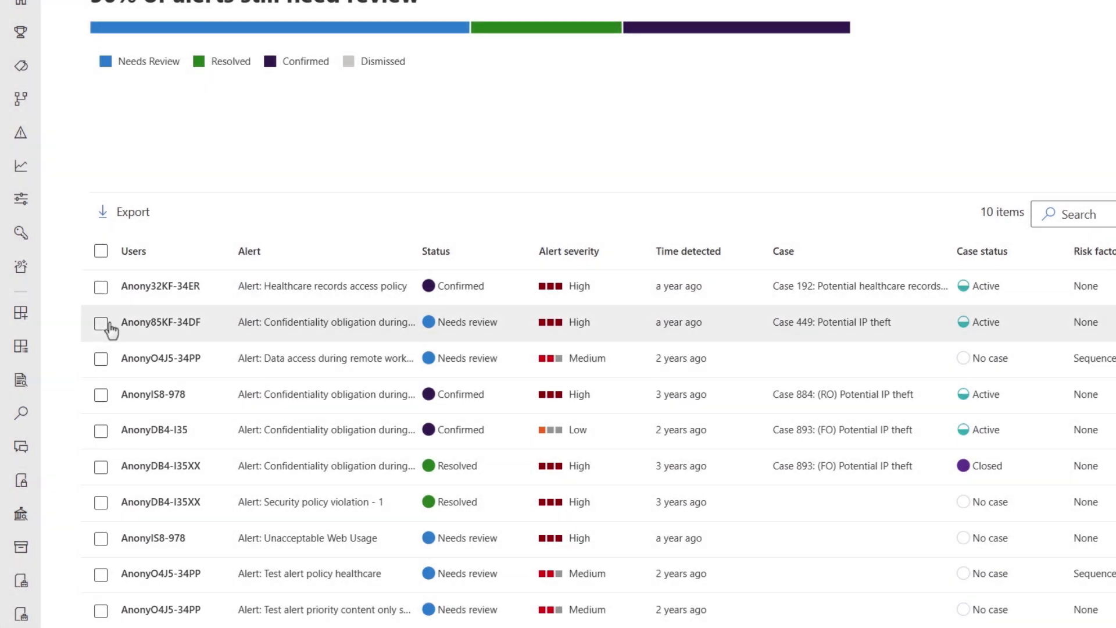
pyautogui.click(113, 323)
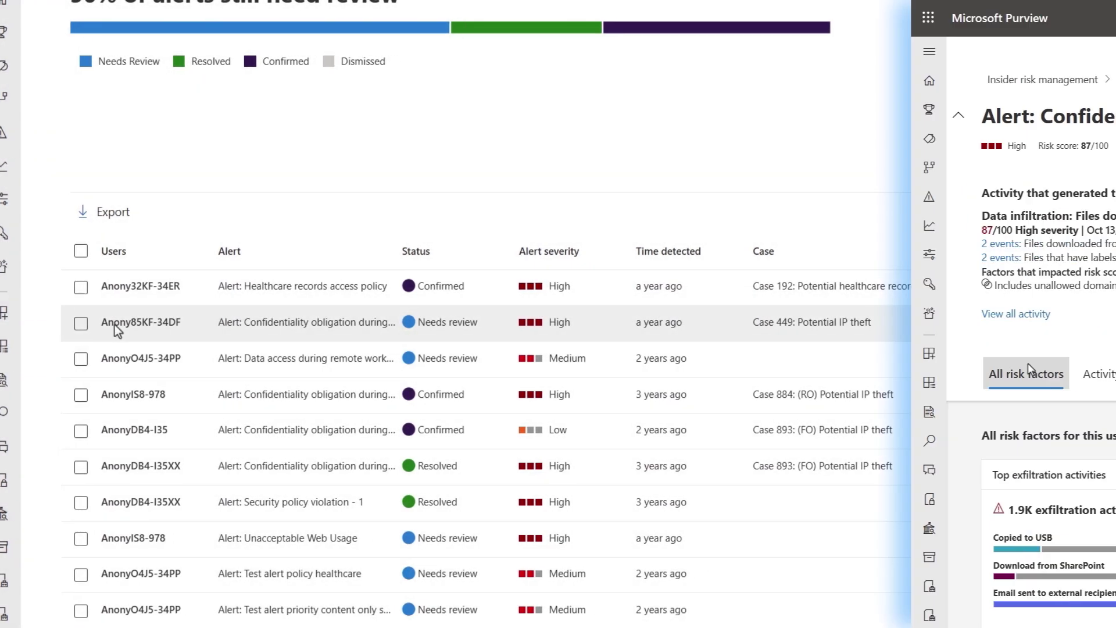
pyautogui.moveTo(117, 369)
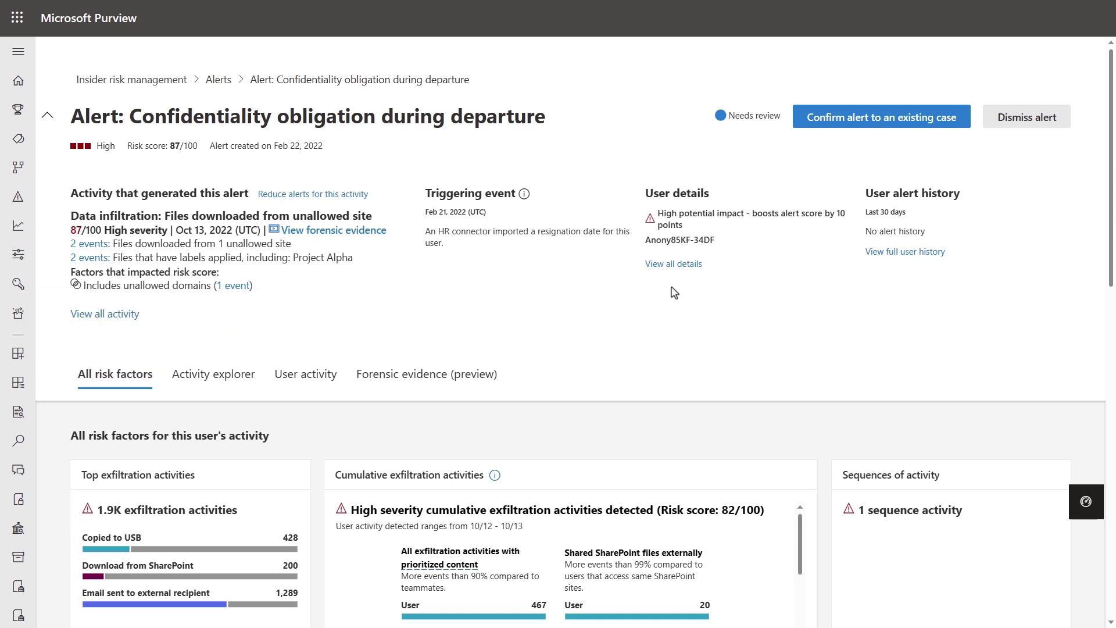
pyautogui.click(686, 266)
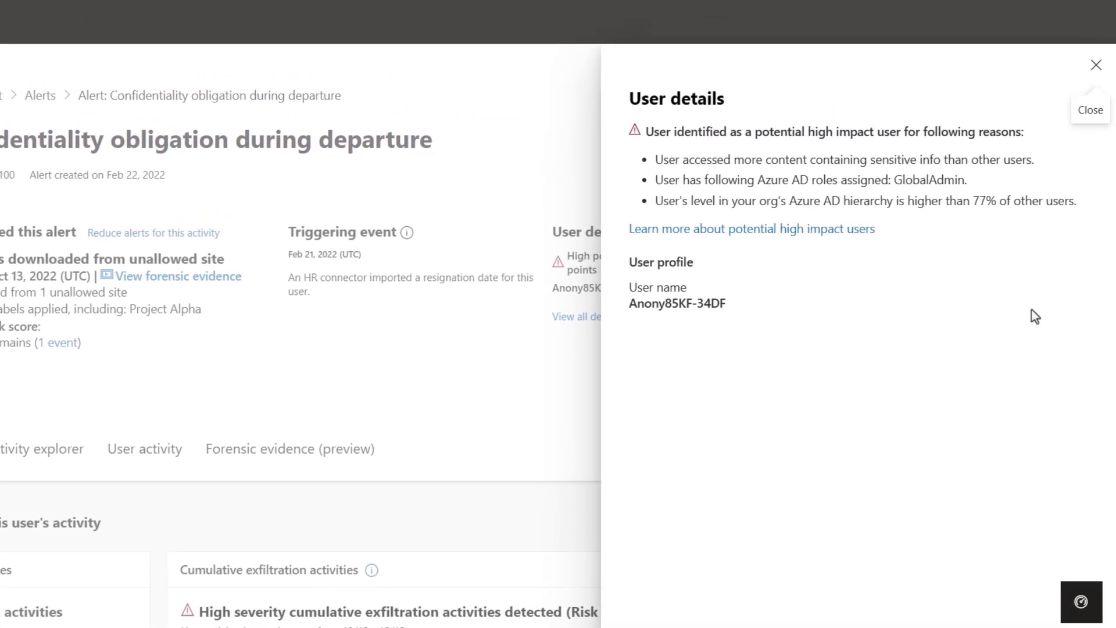
pyautogui.click(1096, 74)
pyautogui.scroll(-3, 821, 386)
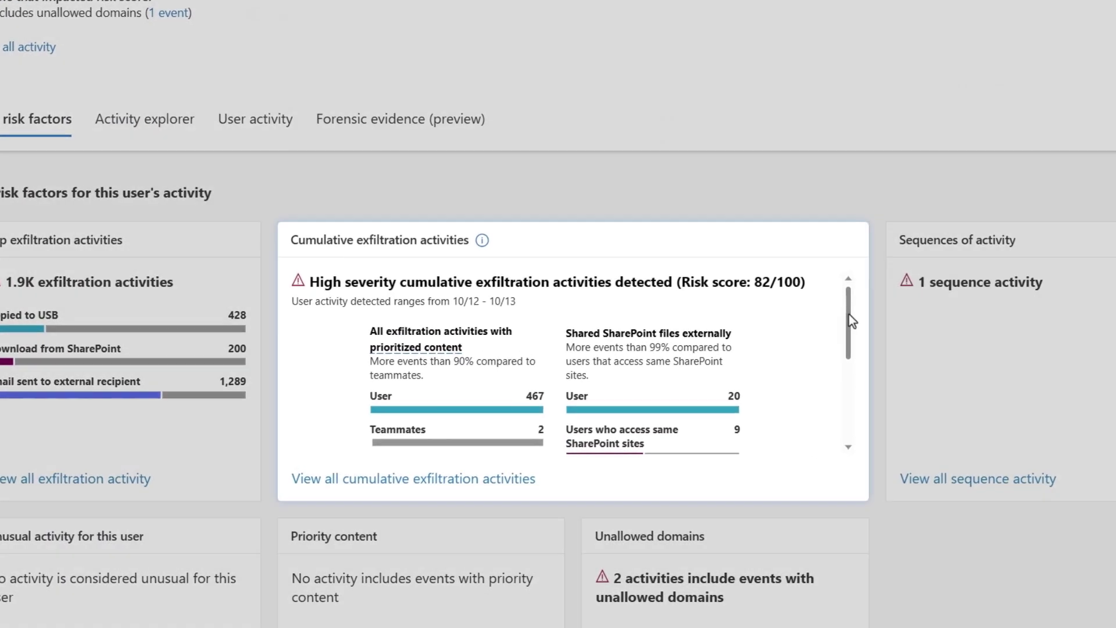
pyautogui.moveTo(848, 314); pyautogui.dragTo(850, 315)
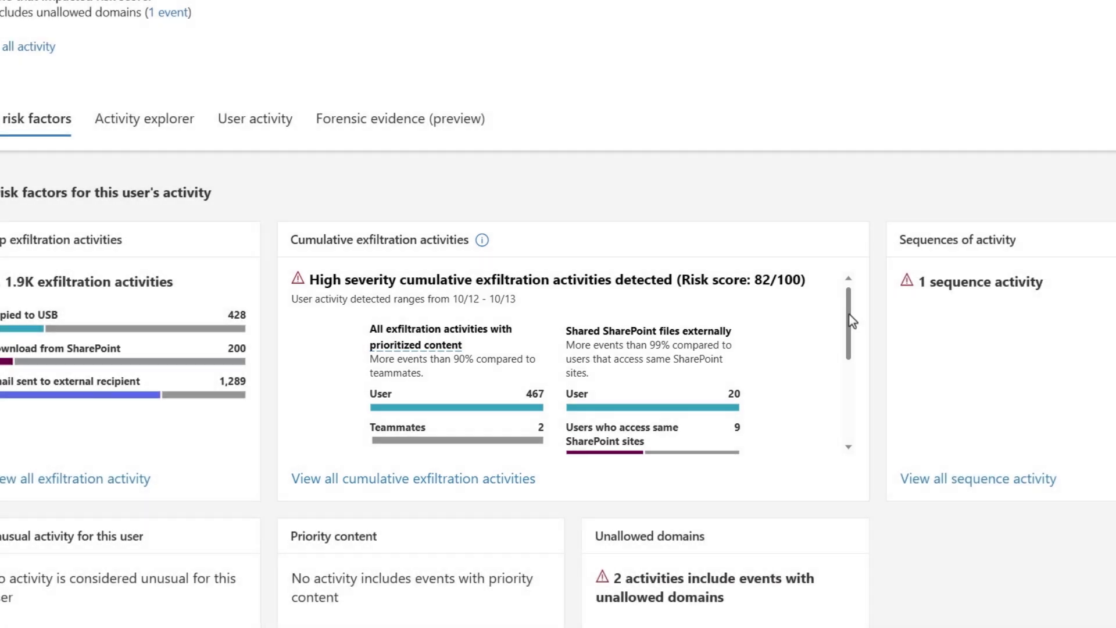
pyautogui.moveTo(849, 315); pyautogui.dragTo(860, 400)
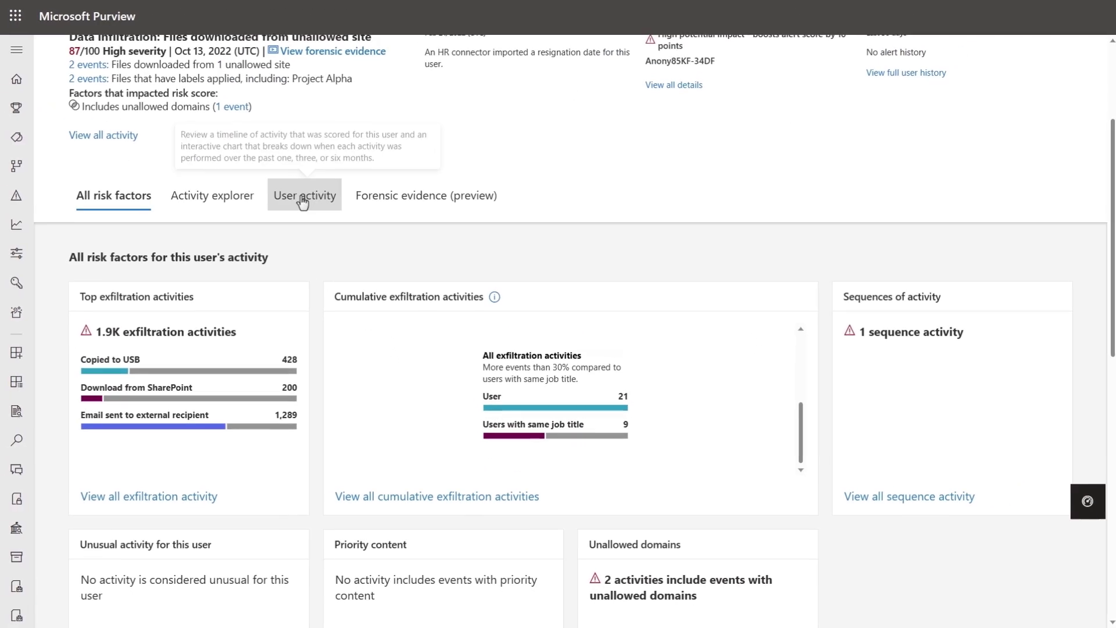
# Step: Show the User activity scatter plot and open one plotted sequence's details
pyautogui.click(268, 138)
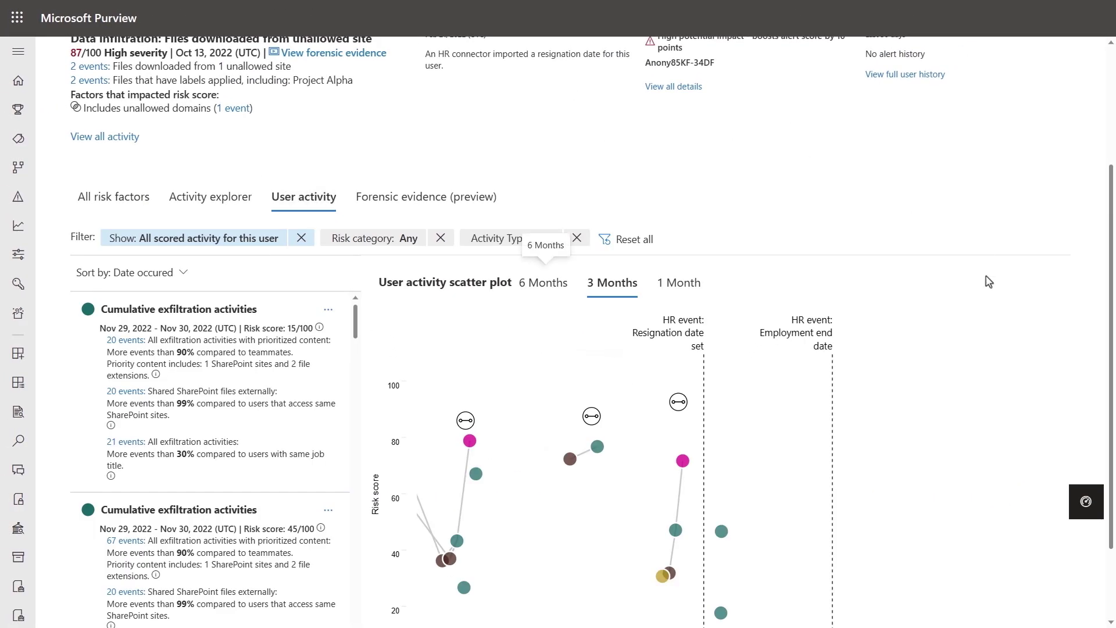
pyautogui.scroll(-2, 982, 319)
pyautogui.click(662, 476)
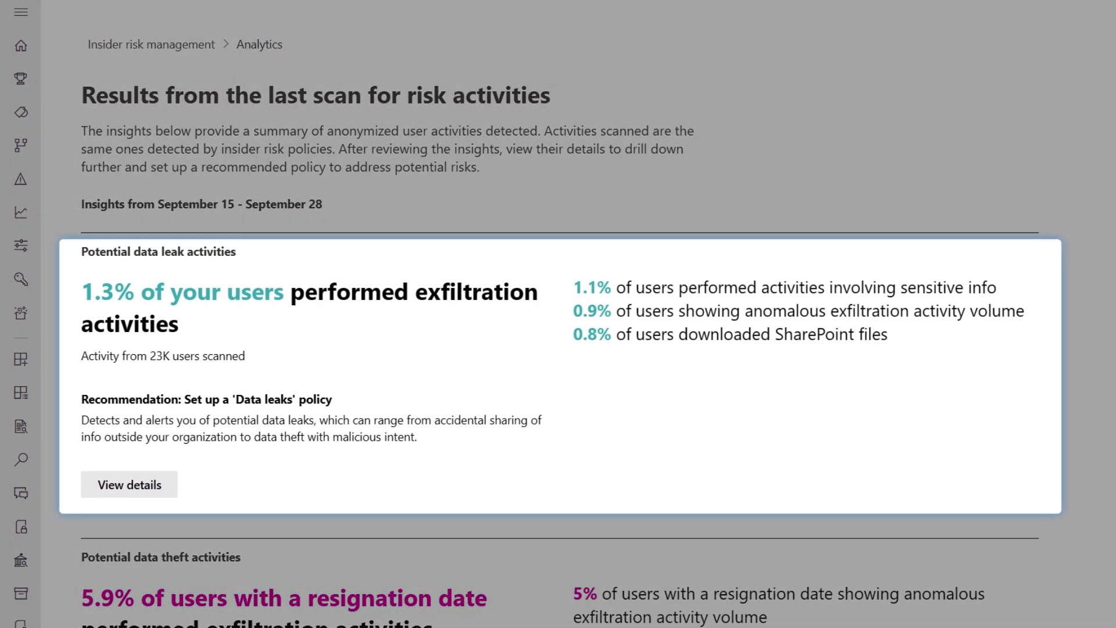
# Step: Scroll through the Analytics insights on users' exfiltration activities
pyautogui.scroll(-5, 579, 314)
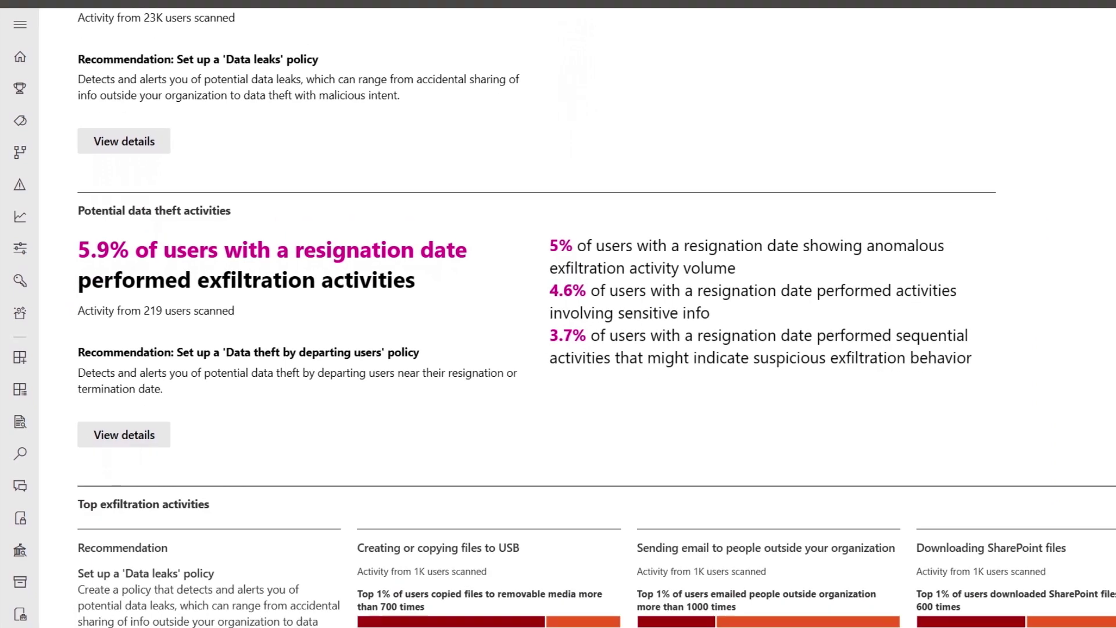
pyautogui.scroll(-5, 1099, 497)
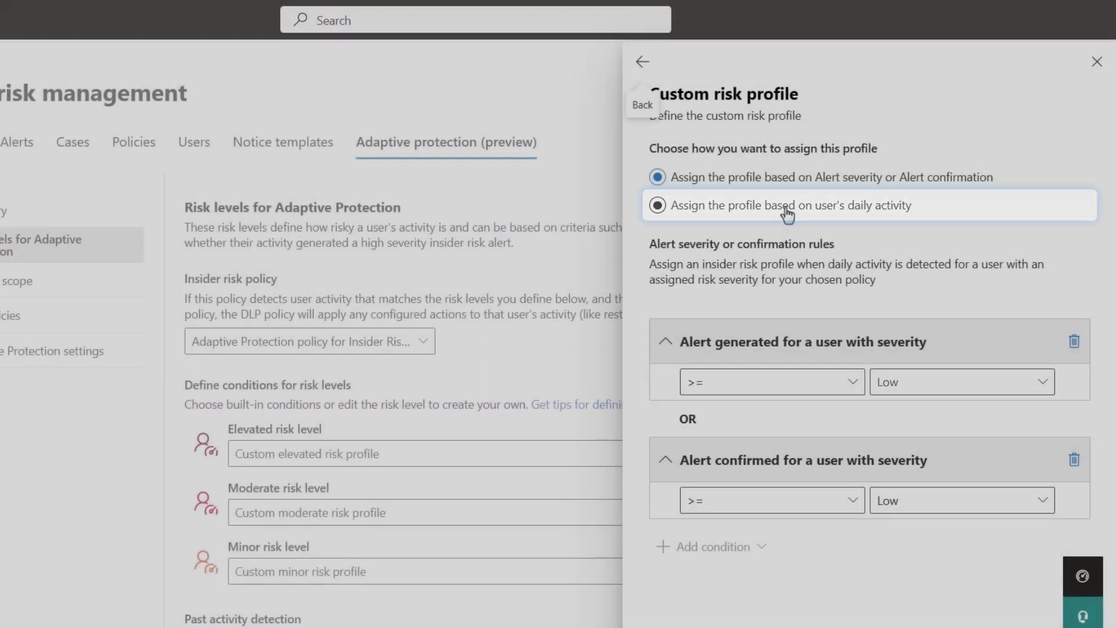
# Step: Switch the custom risk profile to assignment based on users' daily activity
pyautogui.click(789, 218)
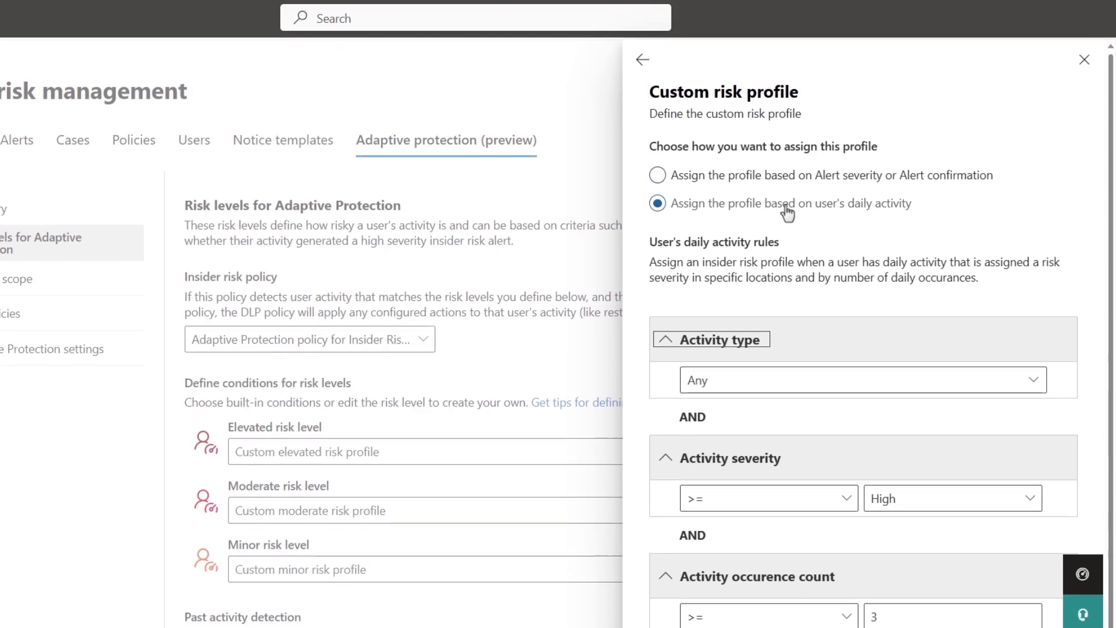
# Step: Limit activity types to SharePoint downloads and download-obfuscate-exfiltrate, then confirm the profile
pyautogui.scroll(-1, 795, 219)
pyautogui.click(807, 328)
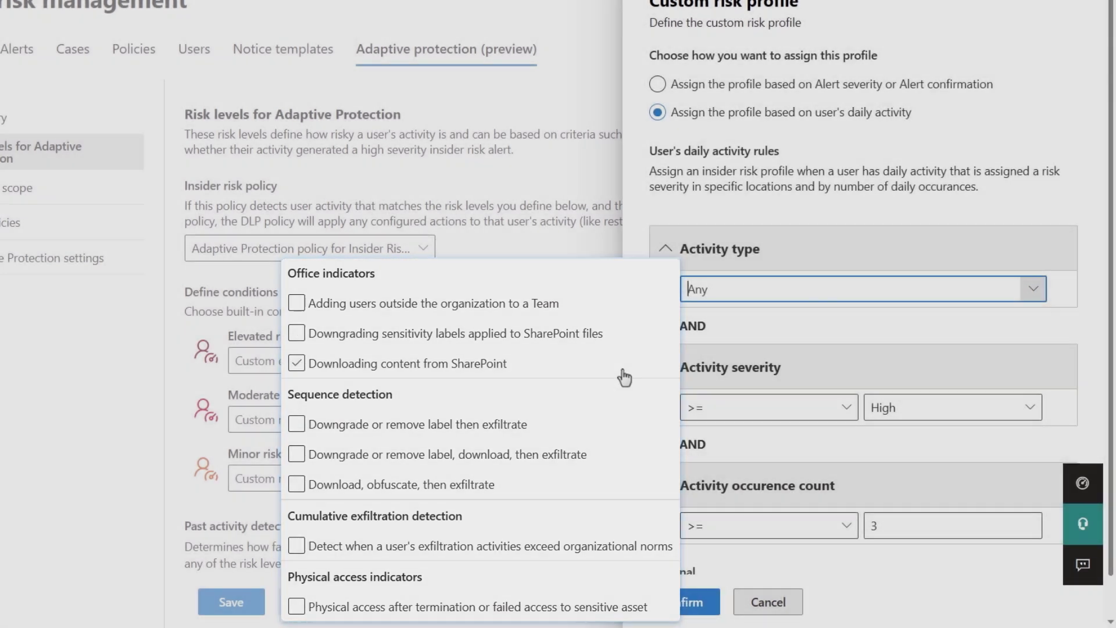
pyautogui.click(500, 425)
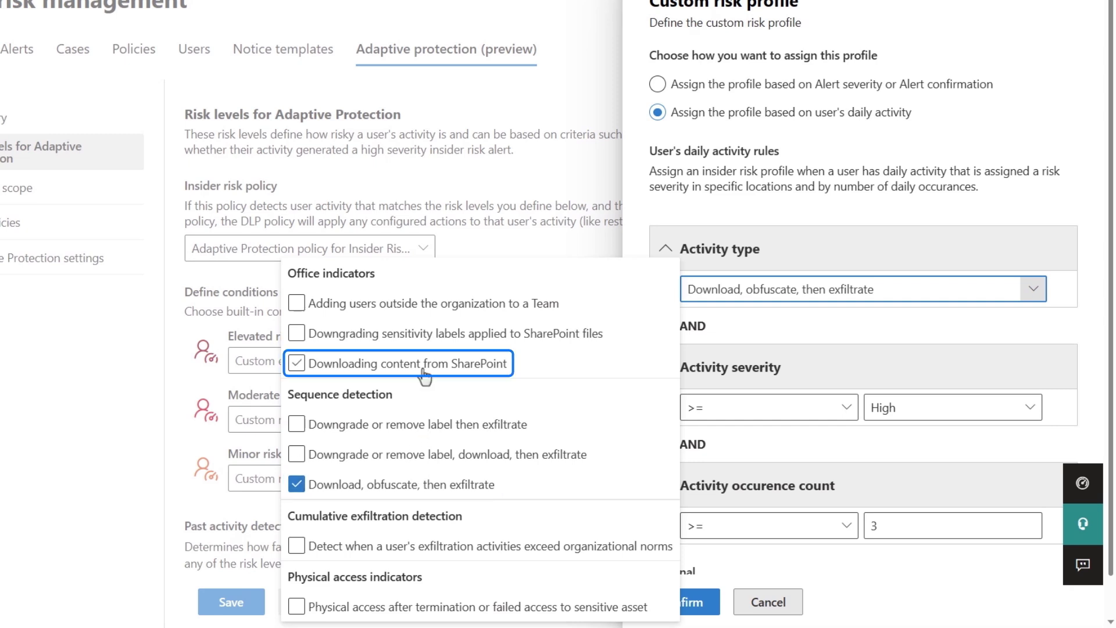
pyautogui.click(915, 500)
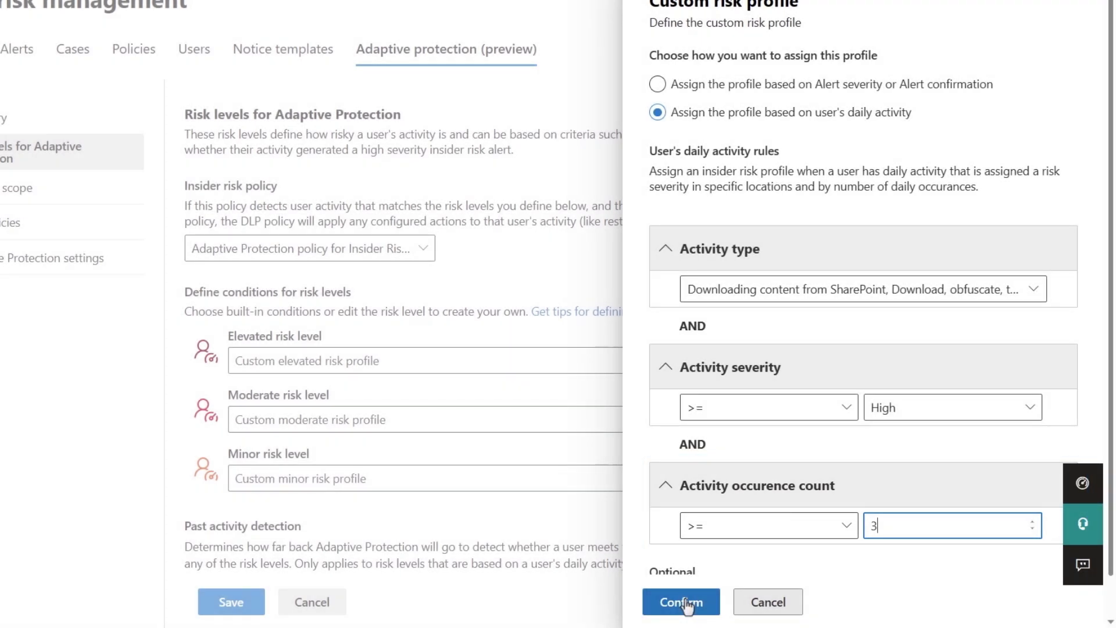
pyautogui.click(685, 604)
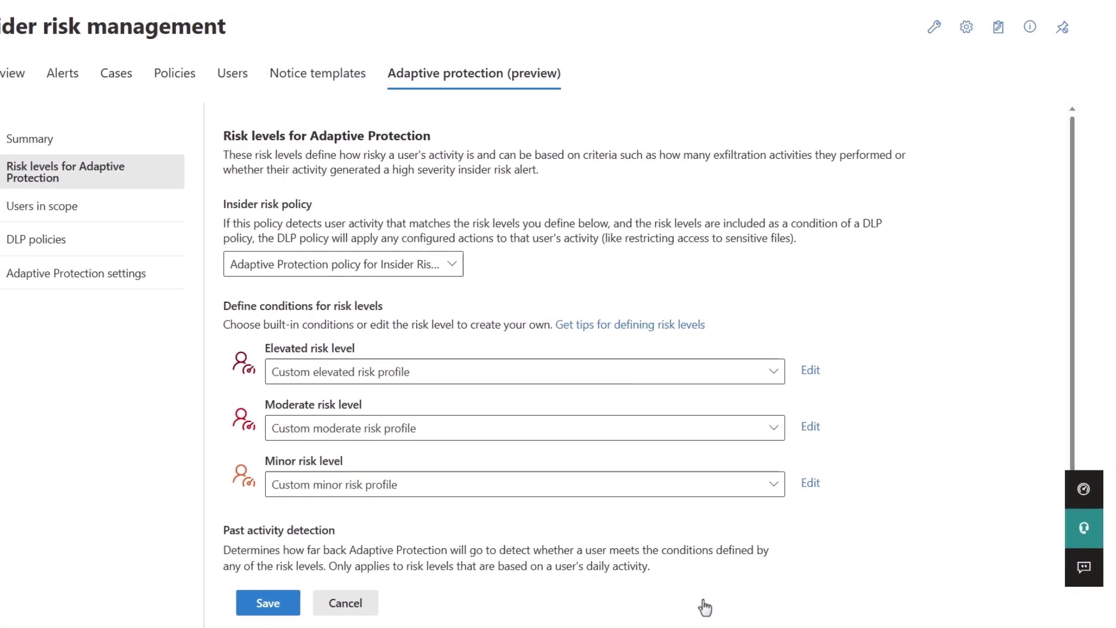
pyautogui.click(81, 208)
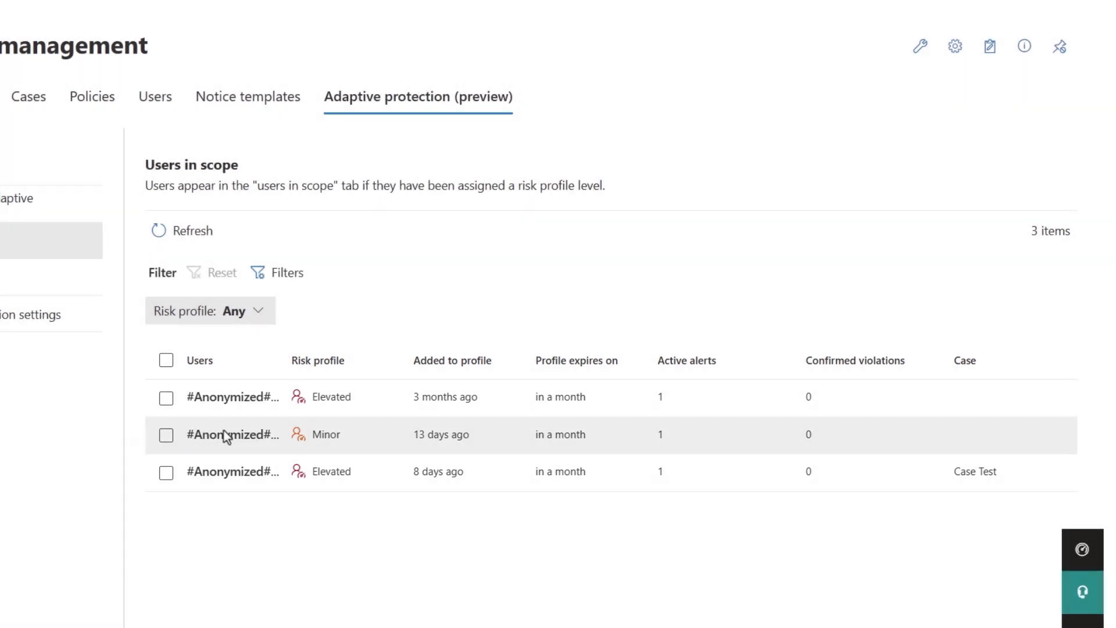
# Step: View the details of the Minor-risk user in Users in scope
pyautogui.click(227, 434)
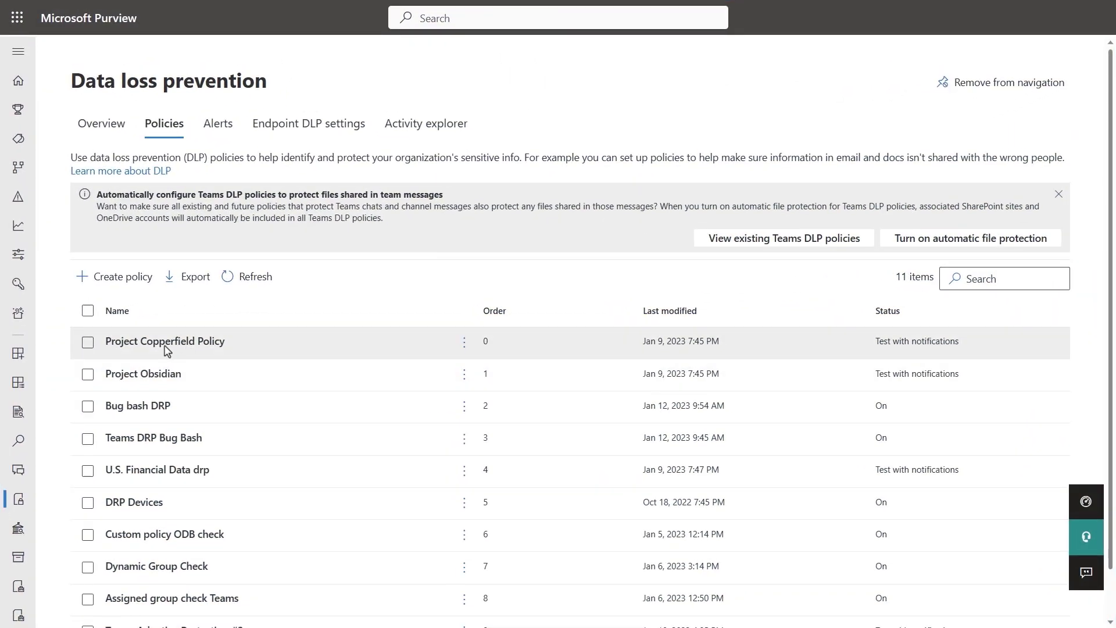
# Step: Open Project Copperfield Policy's advanced DLP rules and start editing Project Copperfield Rule
pyautogui.click(88, 342)
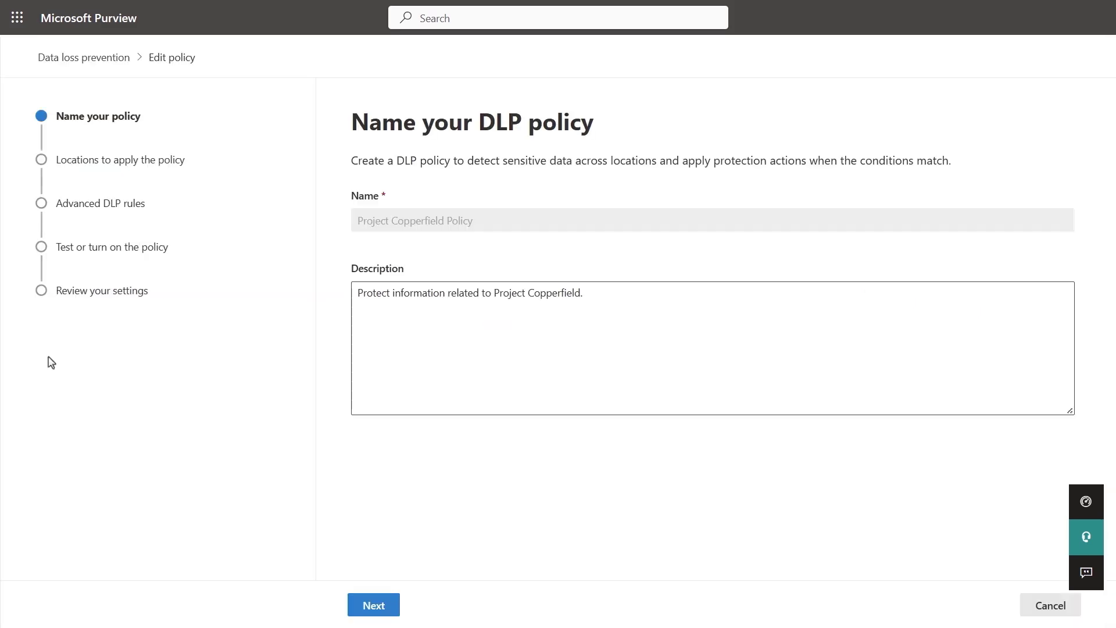
pyautogui.click(383, 608)
pyautogui.click(438, 606)
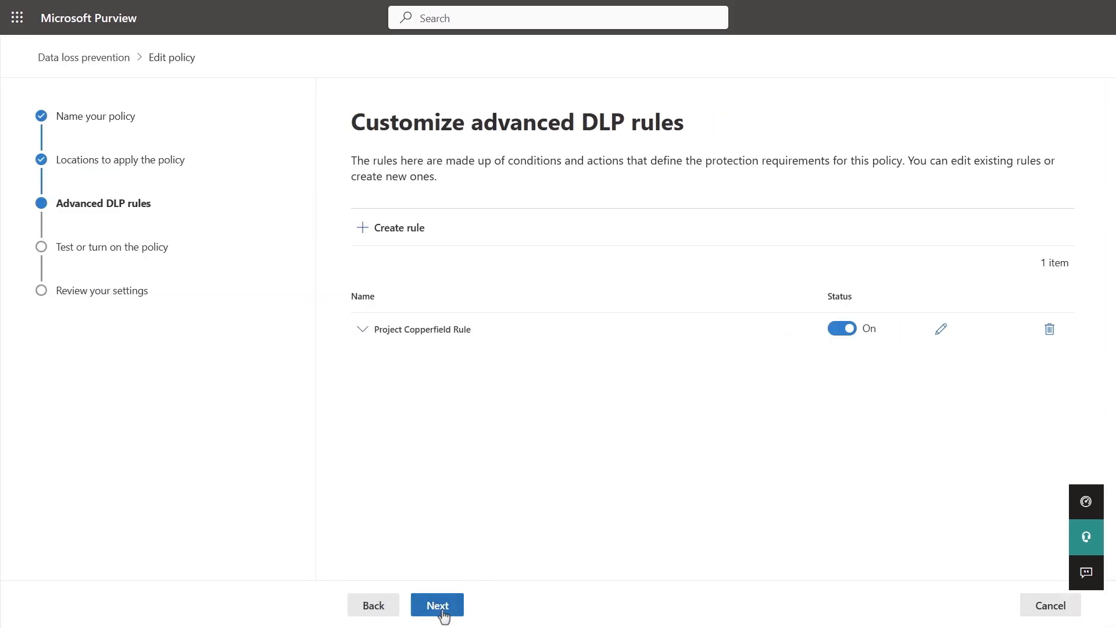
pyautogui.click(939, 332)
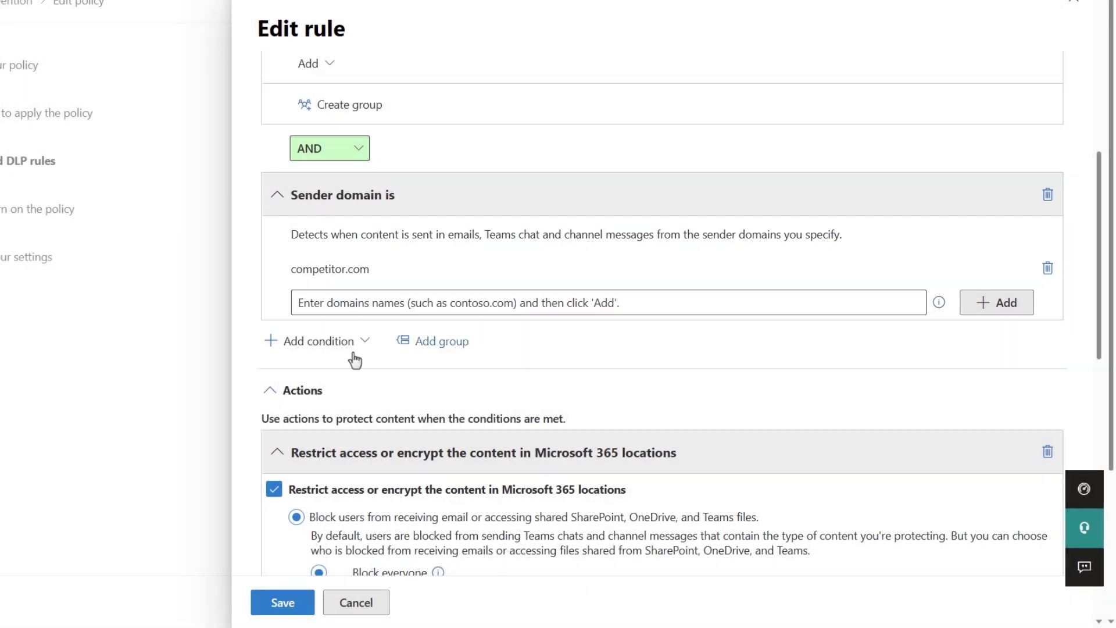
# Step: Add a User's risk level condition requiring Elevated or Moderate risk, and save the rule
pyautogui.click(334, 344)
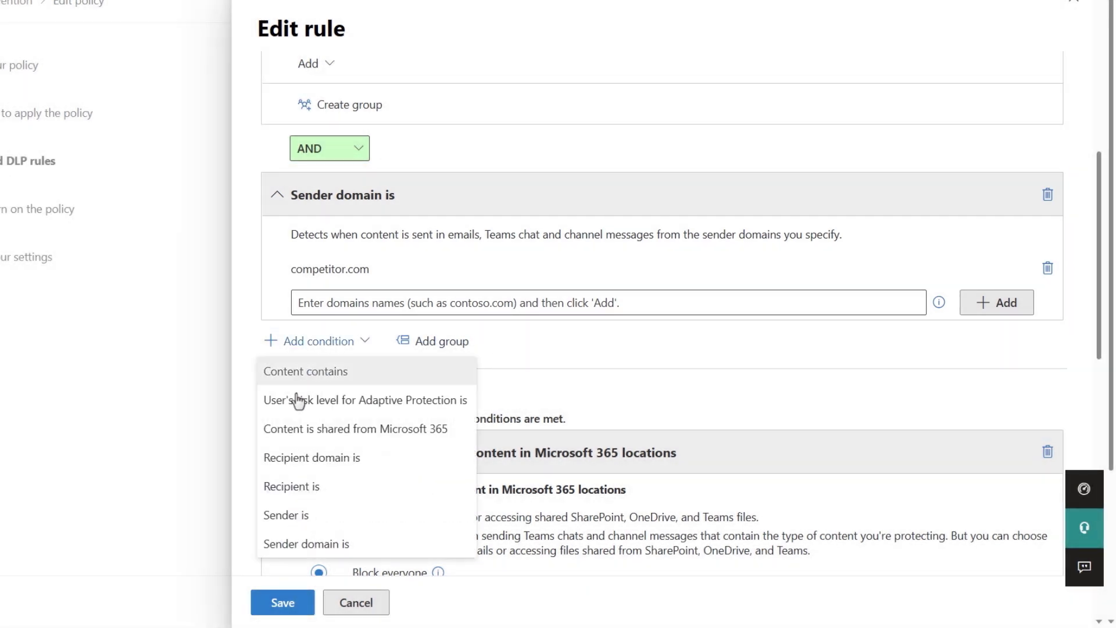
pyautogui.click(422, 410)
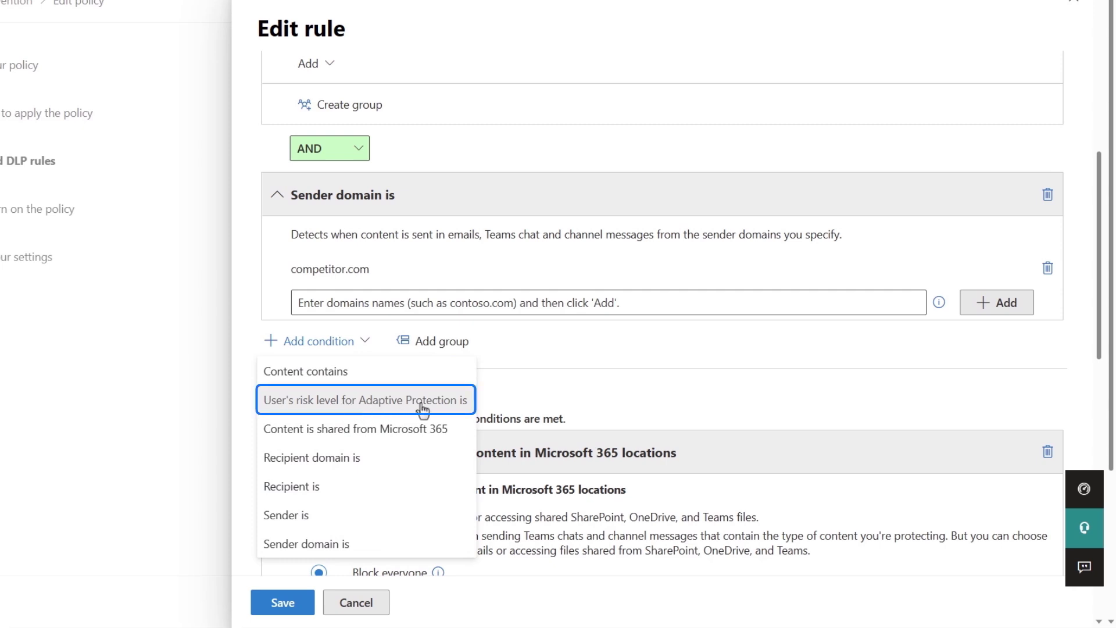
pyautogui.click(469, 405)
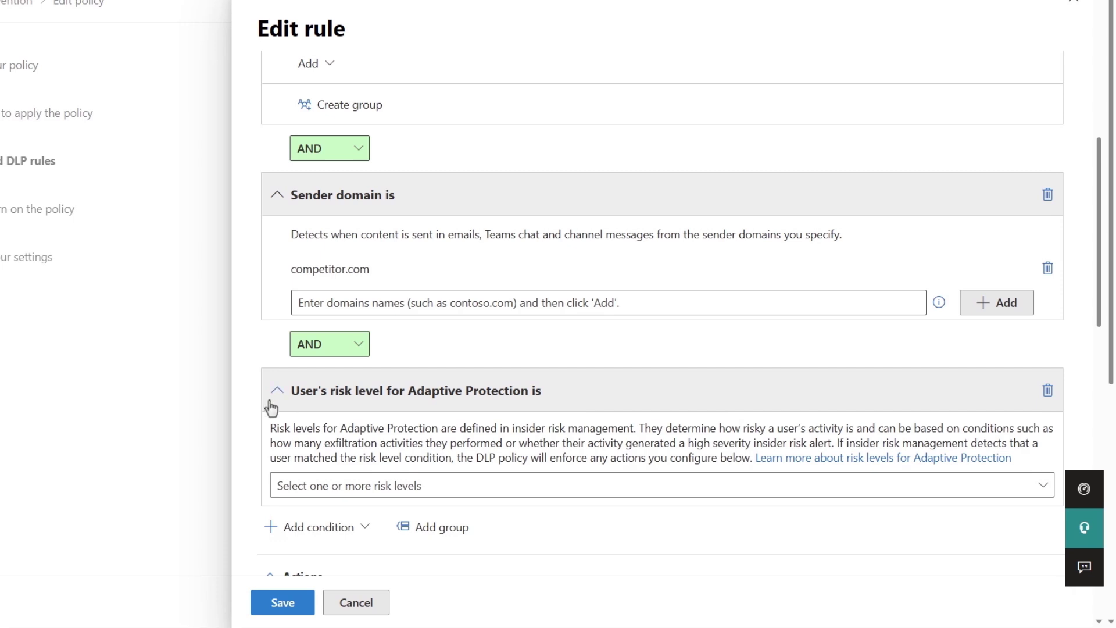
pyautogui.click(1024, 487)
pyautogui.click(462, 522)
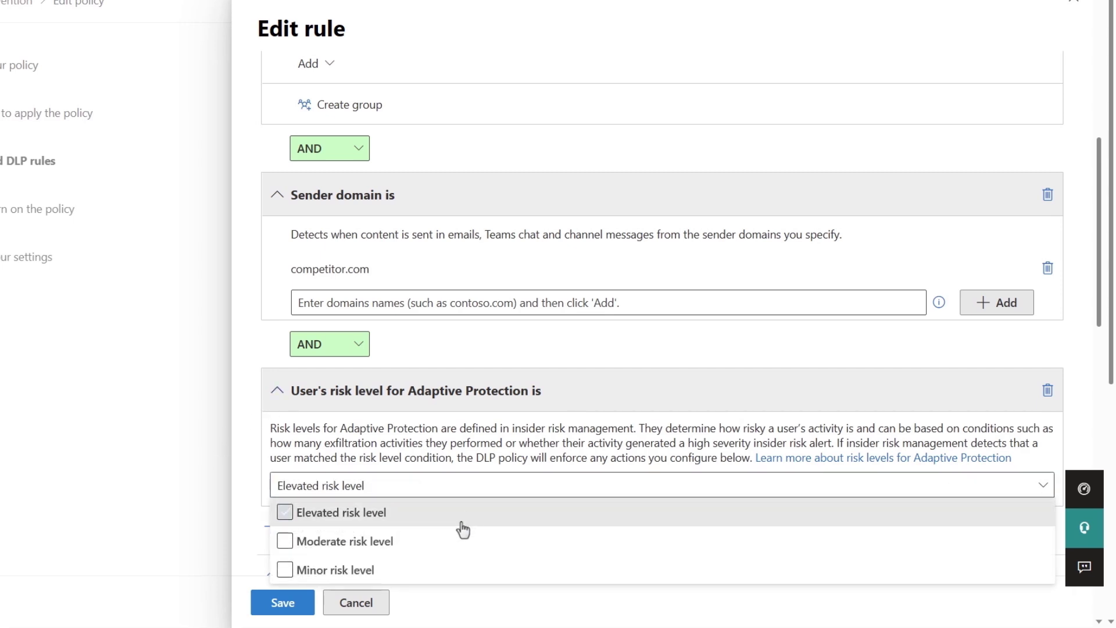
pyautogui.click(455, 542)
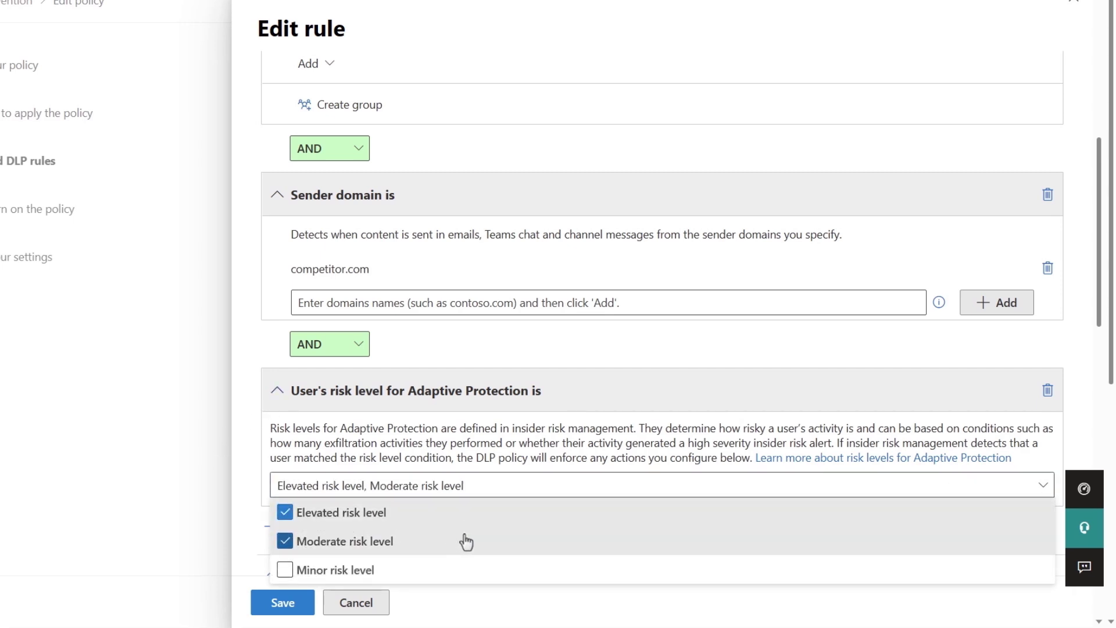
pyautogui.click(1070, 439)
pyautogui.click(282, 603)
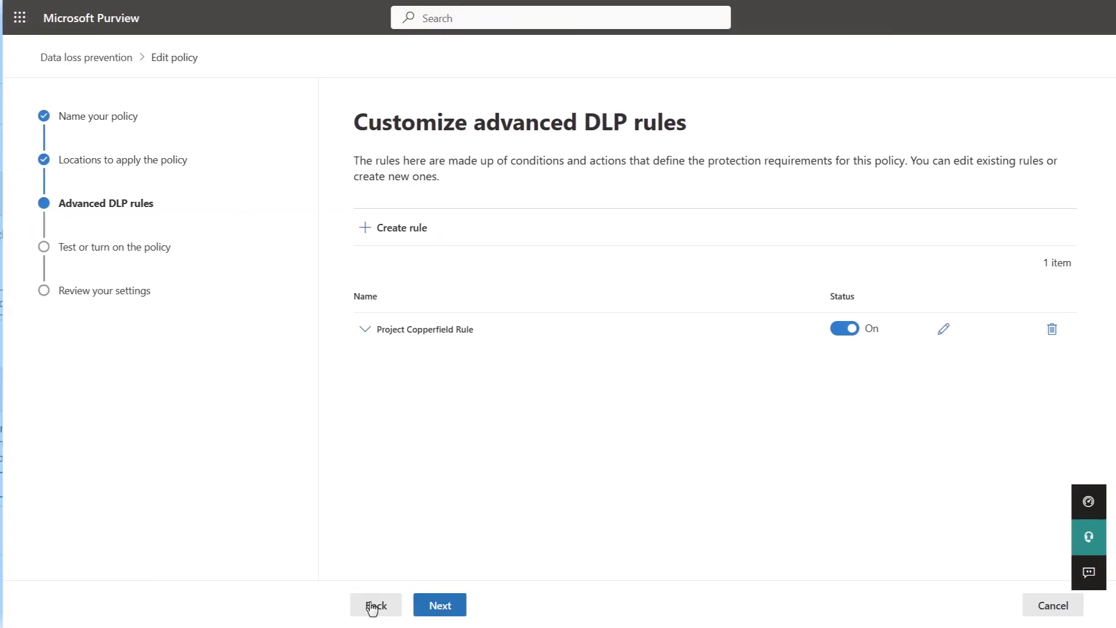